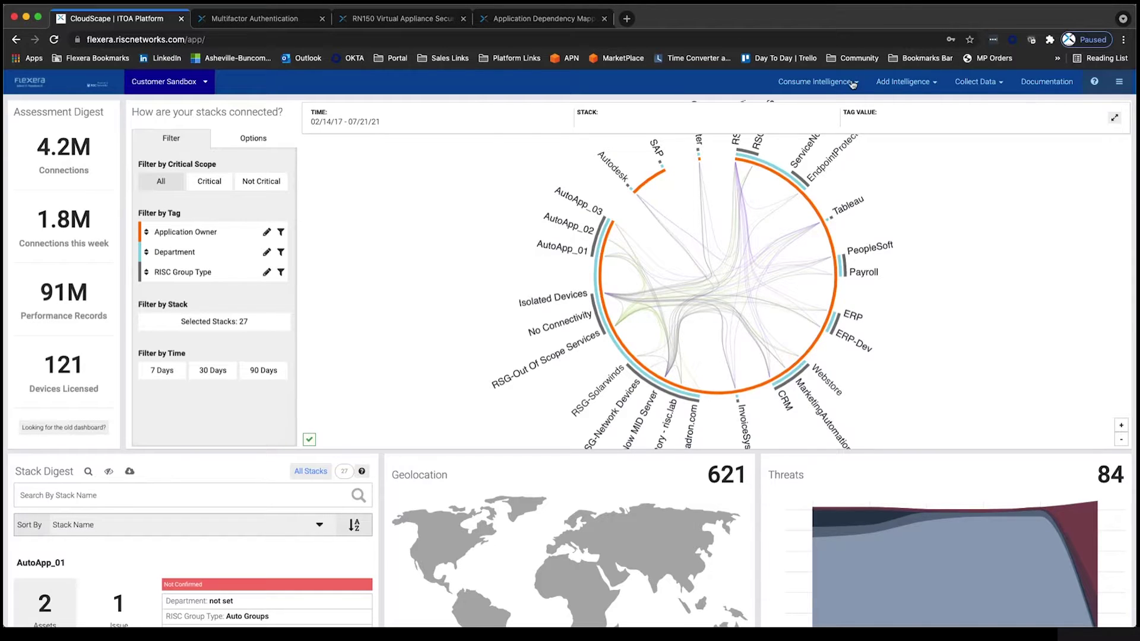
Go to Consume Intelligence > Assets to view the All Assets table of 481 hosts.
{"action": "left_click", "coordinate": [816, 81]}
{"action": "left_click", "coordinate": [786, 126]}
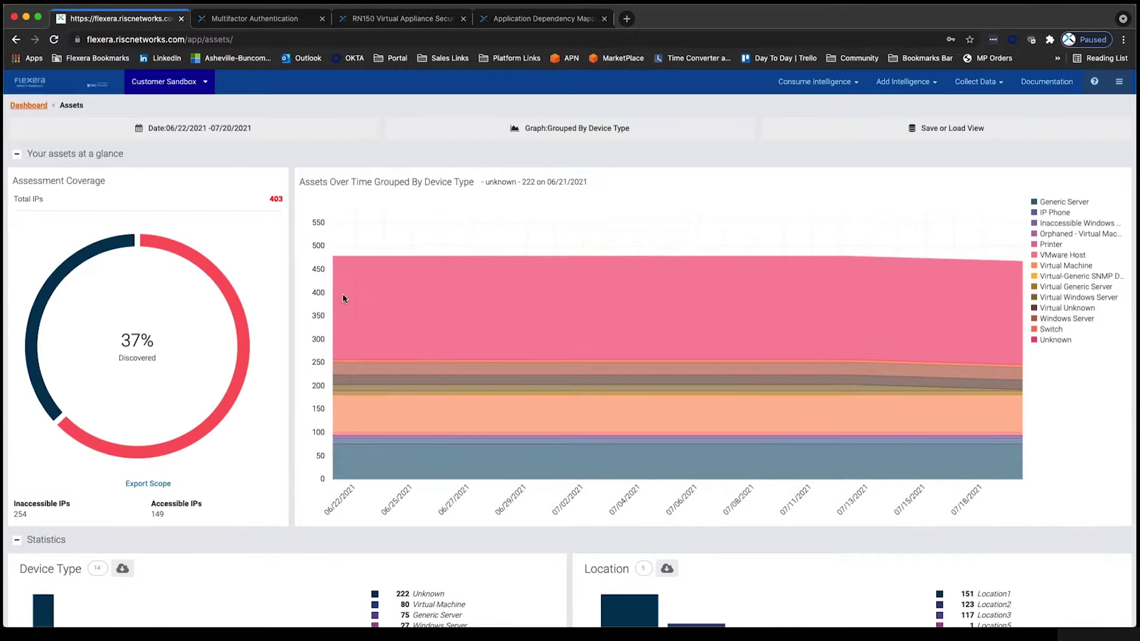
{"action": "scroll", "coordinate": [343, 298], "scroll_direction": "down", "scroll_amount": 3}
{"action": "scroll", "coordinate": [343, 298], "scroll_direction": "down", "scroll_amount": 3}
{"action": "scroll", "coordinate": [343, 298], "scroll_direction": "down", "scroll_amount": 2}
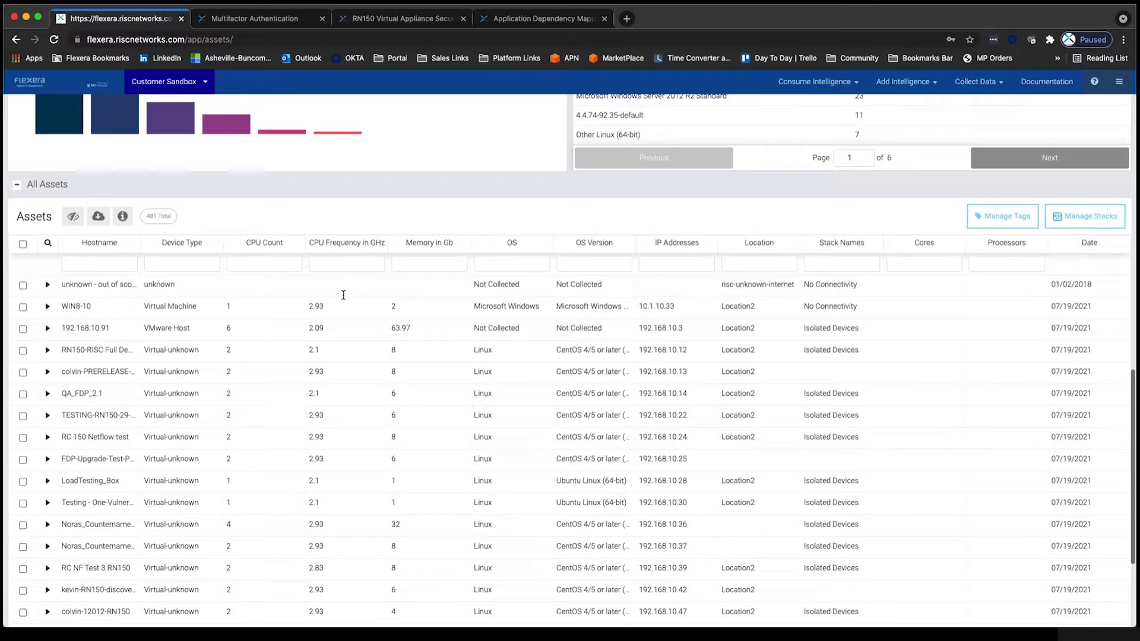
{"action": "scroll", "coordinate": [344, 297], "scroll_direction": "down", "scroll_amount": 1}
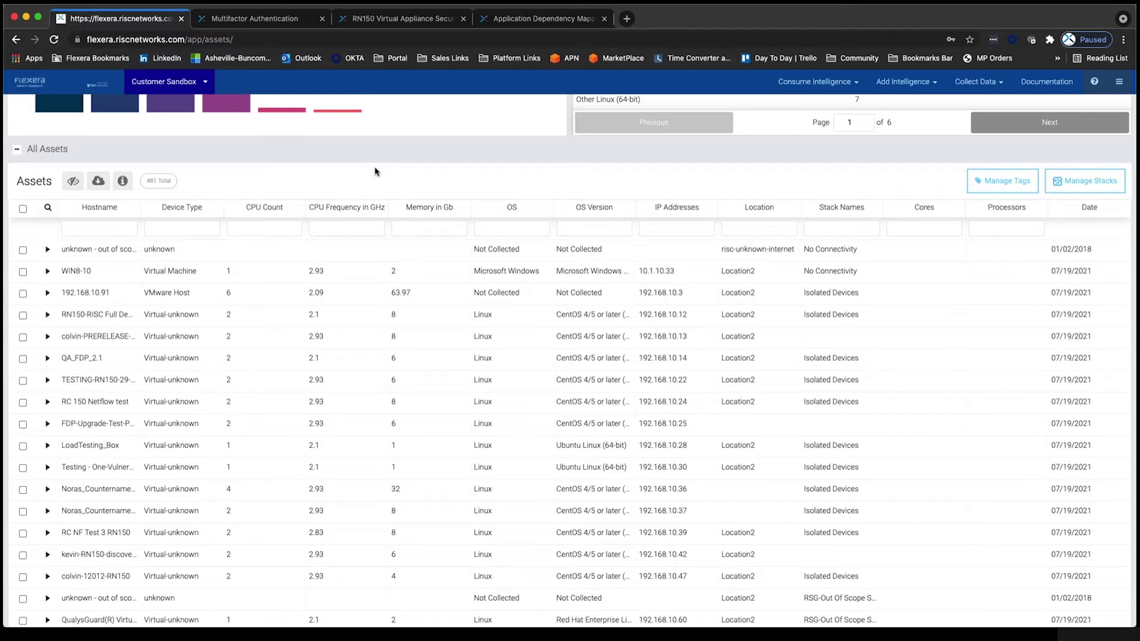
{"action": "left_click", "coordinate": [814, 82]}
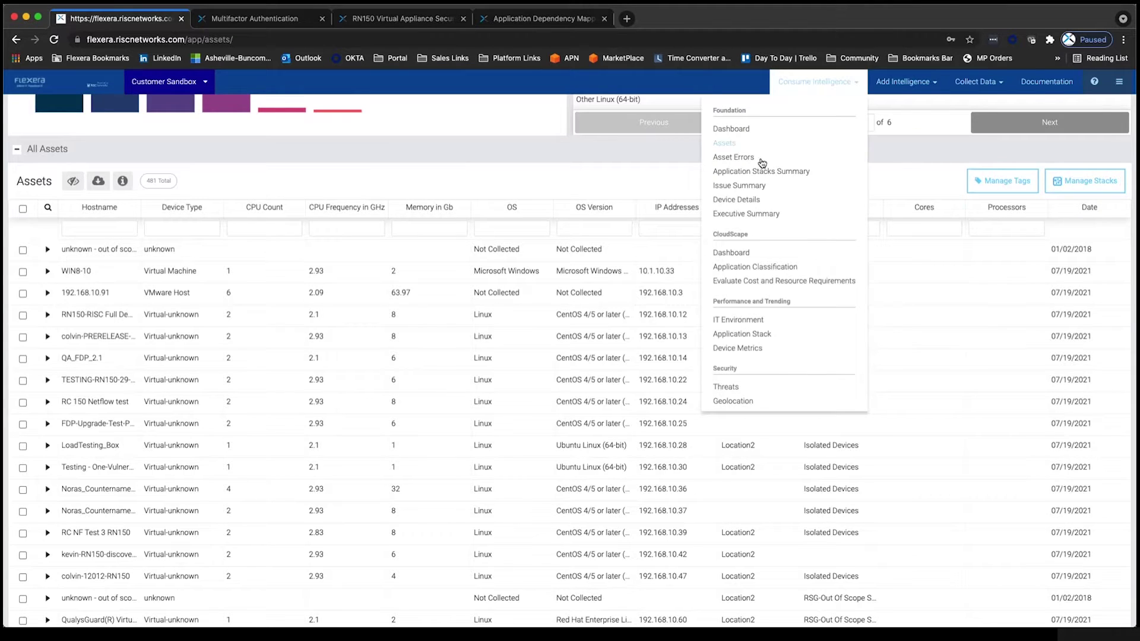
Bring up the Application Stacks Summary and drill into the AutoApp_03 stack's details.
{"action": "left_click", "coordinate": [755, 177]}
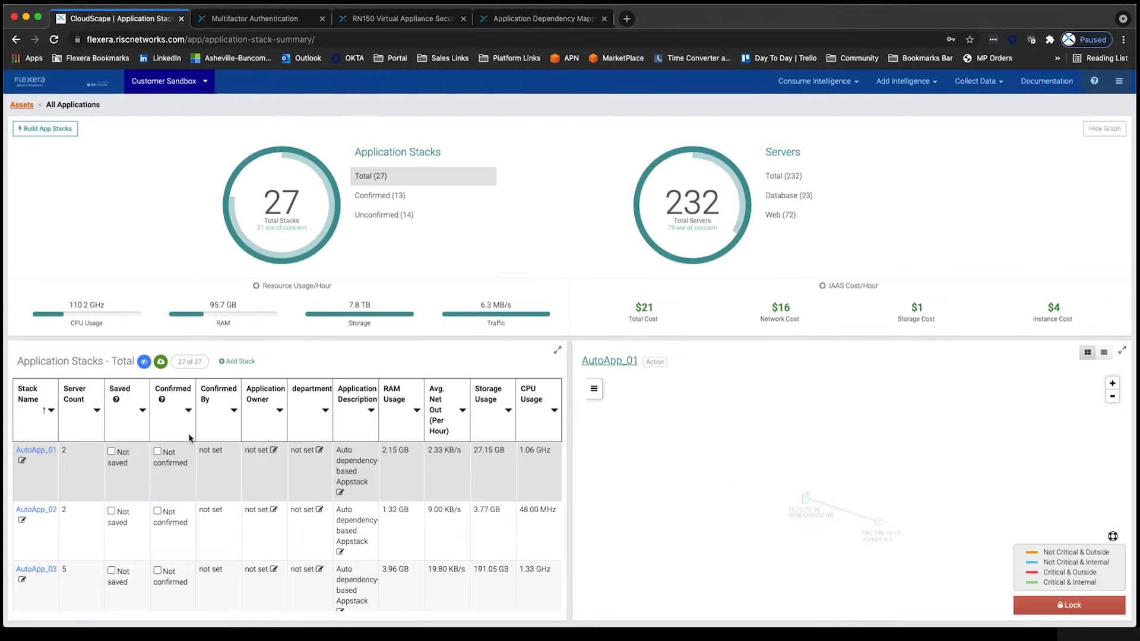
{"action": "scroll", "coordinate": [139, 517], "scroll_direction": "down", "scroll_amount": 1}
{"action": "left_click", "coordinate": [48, 535]}
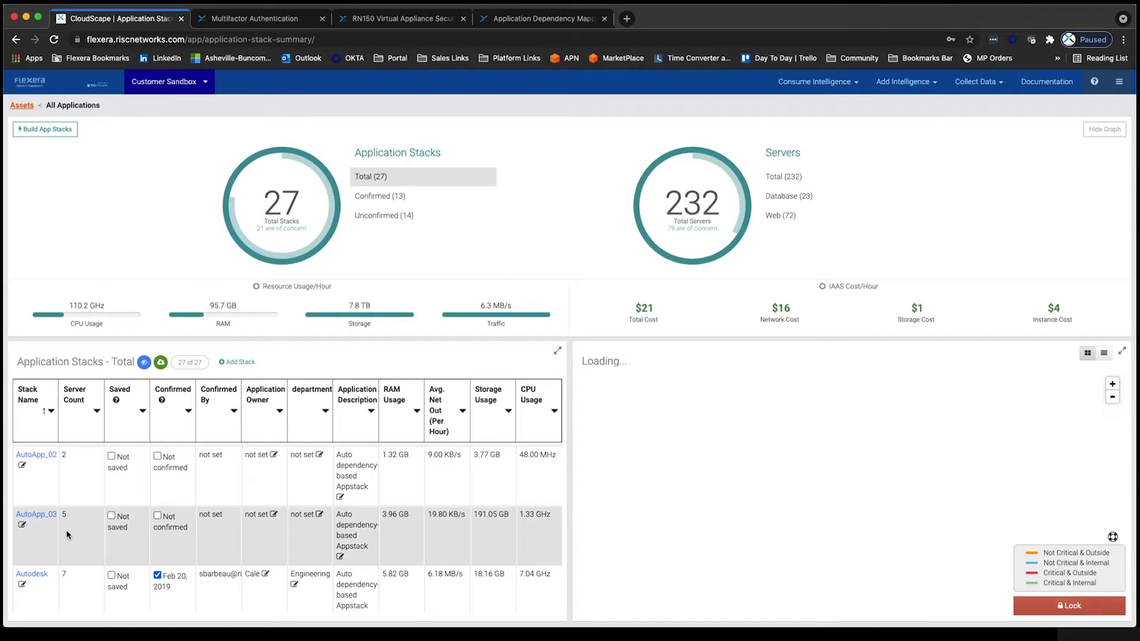